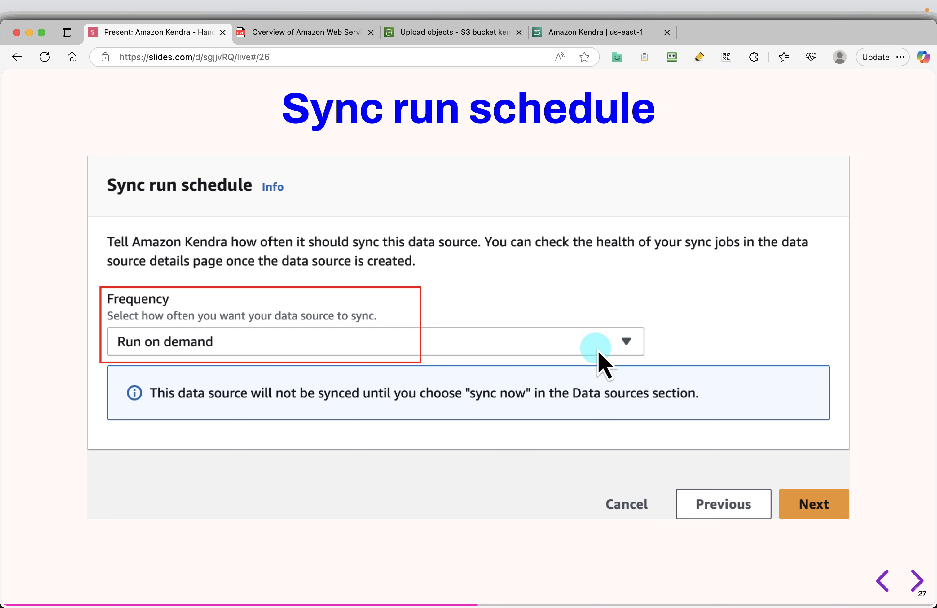
# - Page through the lab slides from the sync run schedule to the Sync now instructions for the aws-whitepapers-s3 data source
pyautogui.click(915, 581)
pyautogui.click(915, 580)
pyautogui.click(915, 581)
pyautogui.click(916, 581)
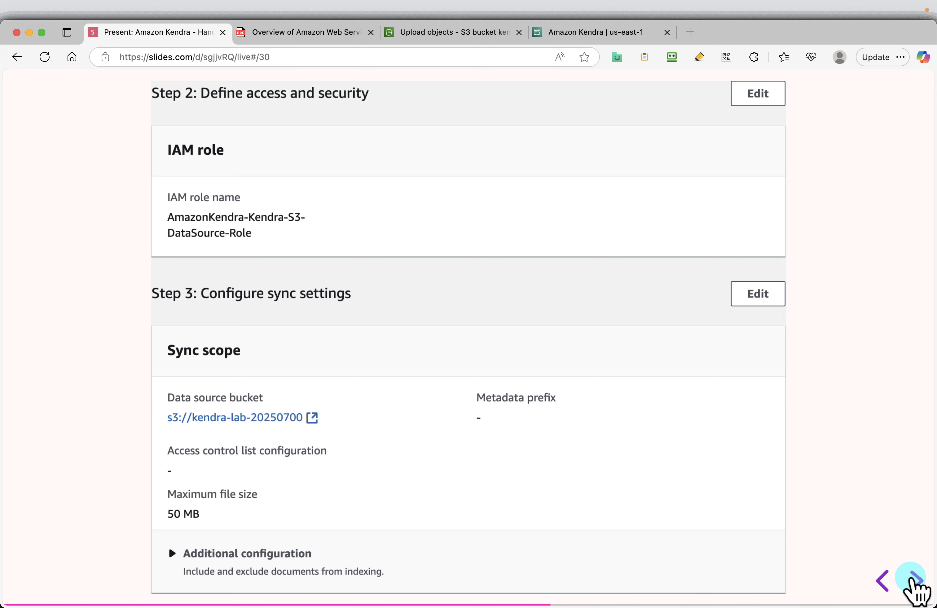
pyautogui.click(915, 581)
pyautogui.click(916, 581)
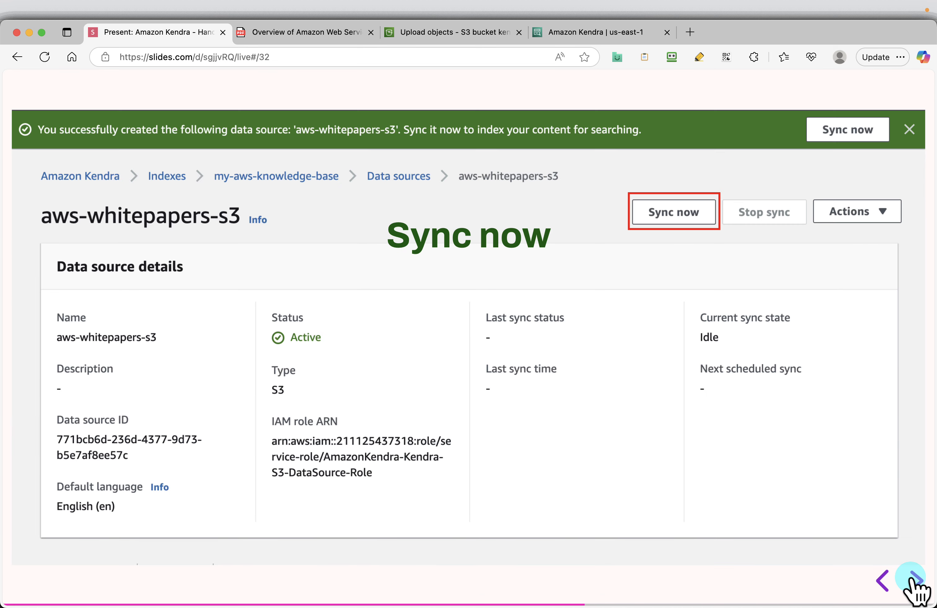
pyautogui.click(882, 581)
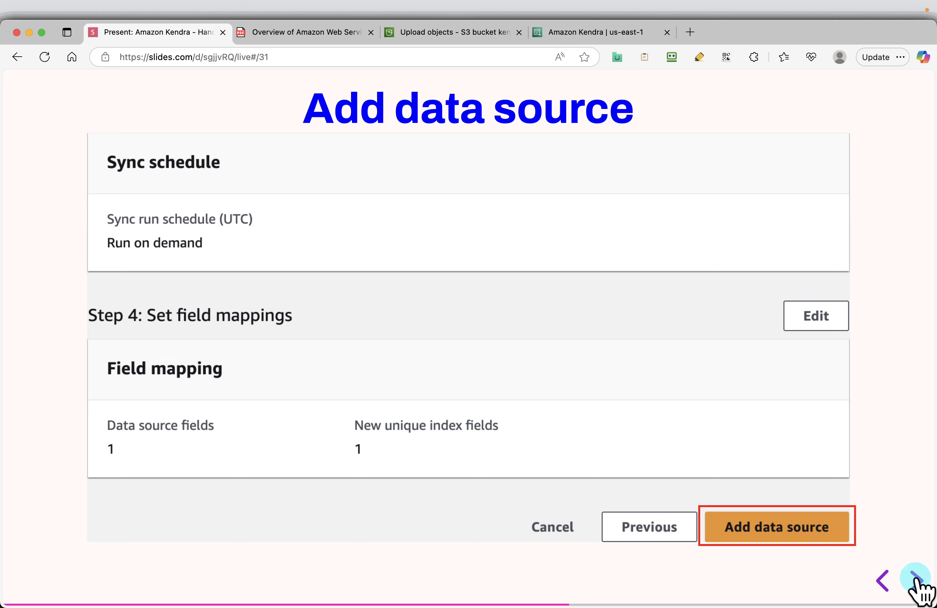
pyautogui.click(915, 580)
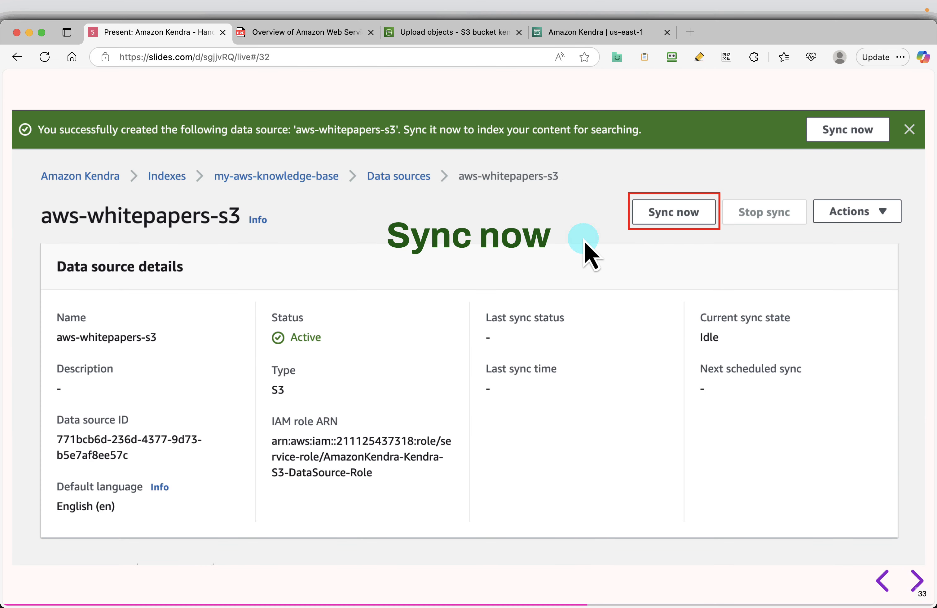
# - Switch to the Amazon Kendra console, dismiss the creation notice and start a sync of the aws-whitepapers-s3 data source
pyautogui.click(581, 32)
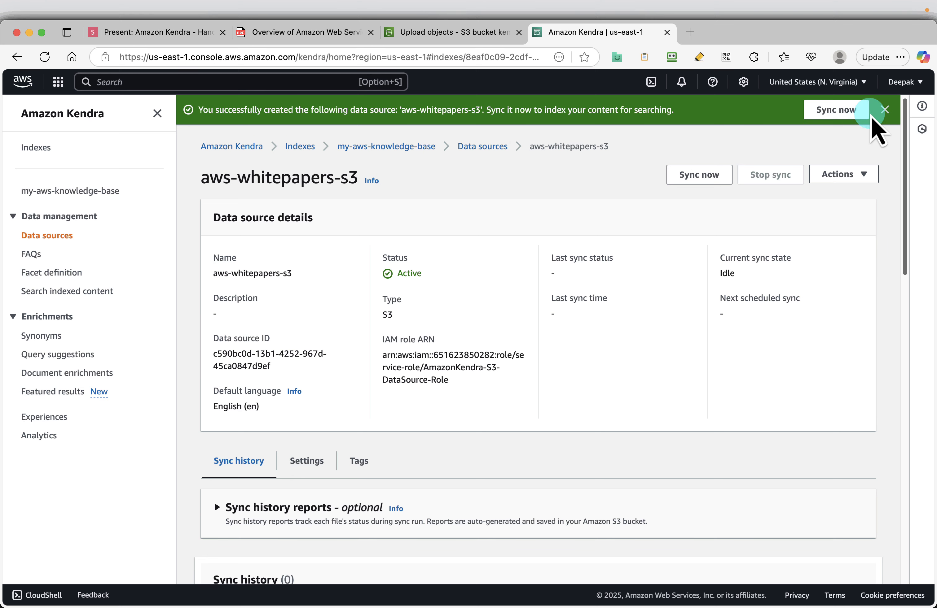
pyautogui.click(886, 110)
pyautogui.click(701, 148)
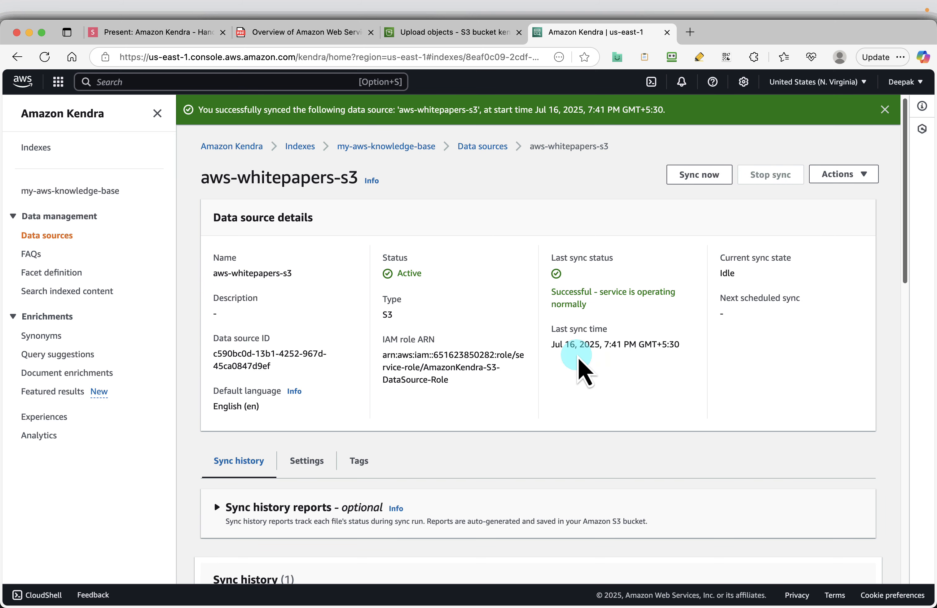
# - Return to the lab slides and advance from the Sync now slide to the Search console slide
pyautogui.click(143, 32)
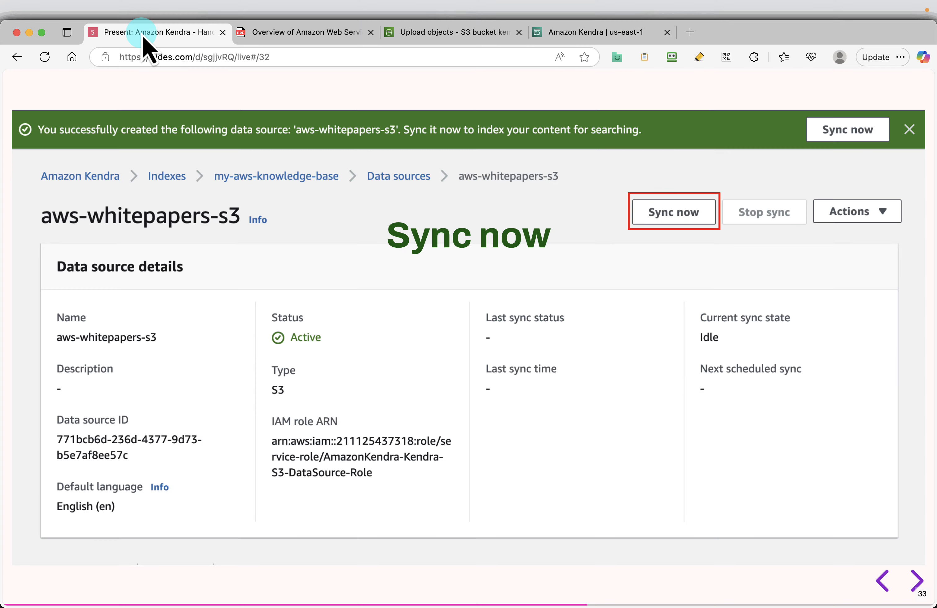
pyautogui.press('Right')
pyautogui.press('Right')
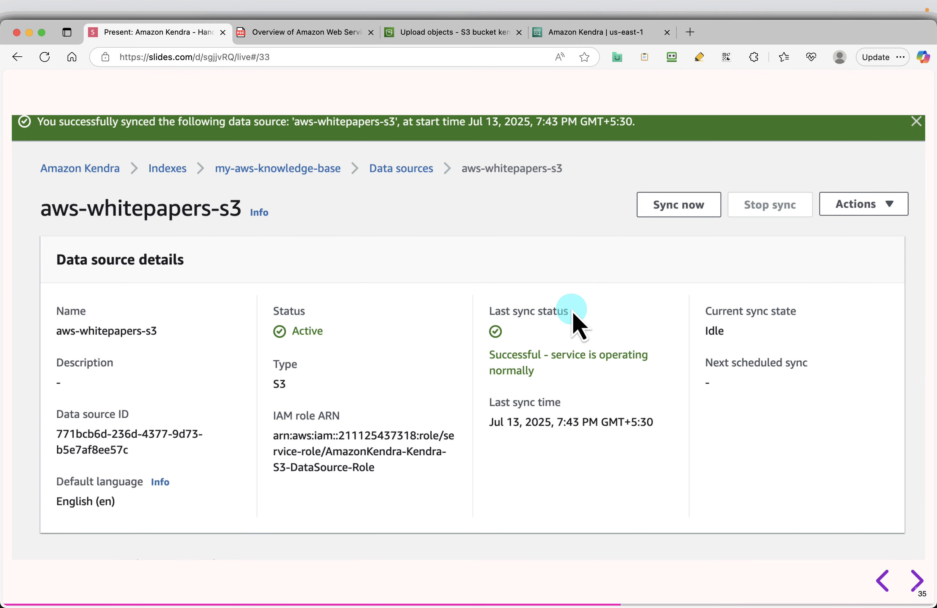
pyautogui.press('Right')
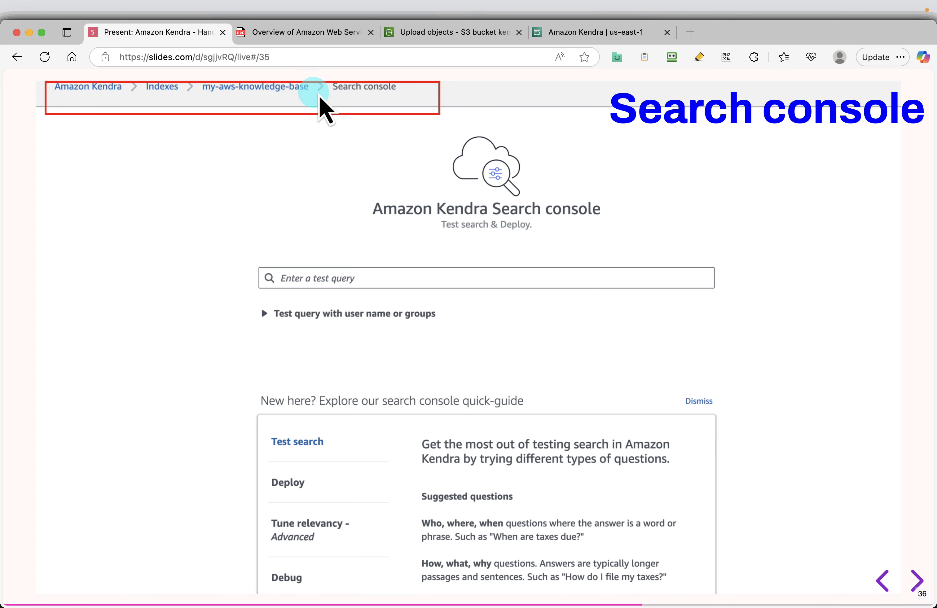
# - Switch to the Amazon Kendra console and open the search console for the my-aws-knowledge-base index
pyautogui.click(606, 38)
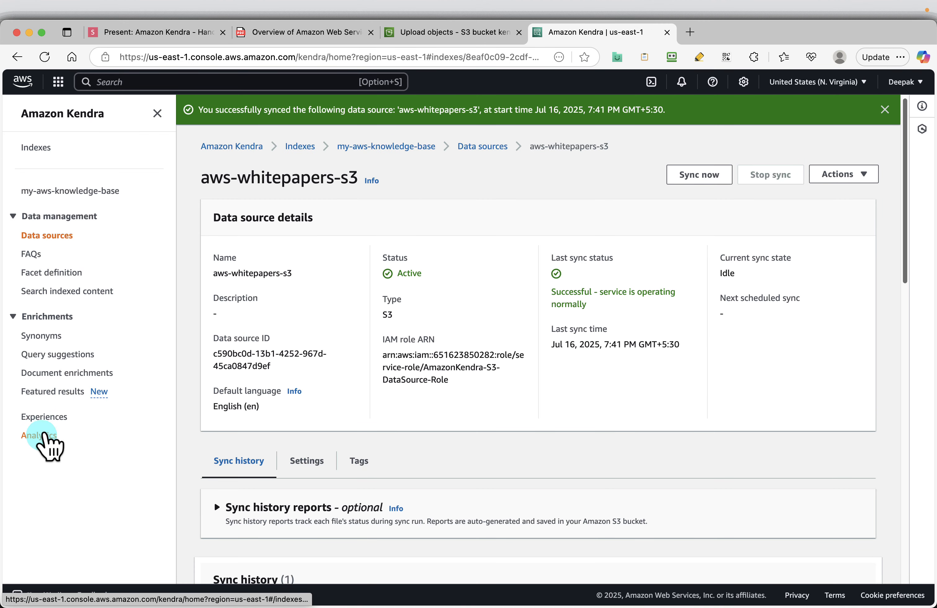
pyautogui.click(49, 419)
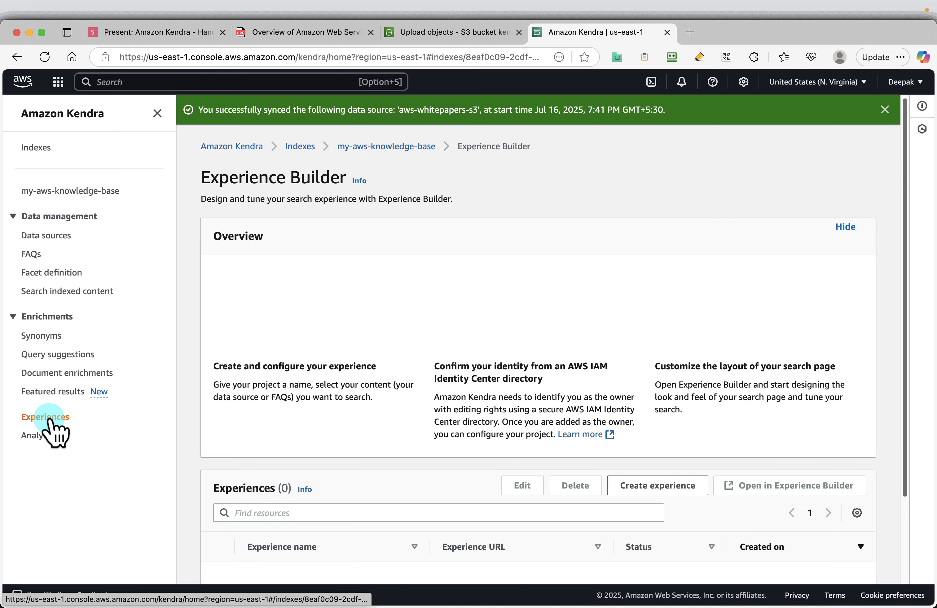
pyautogui.click(43, 435)
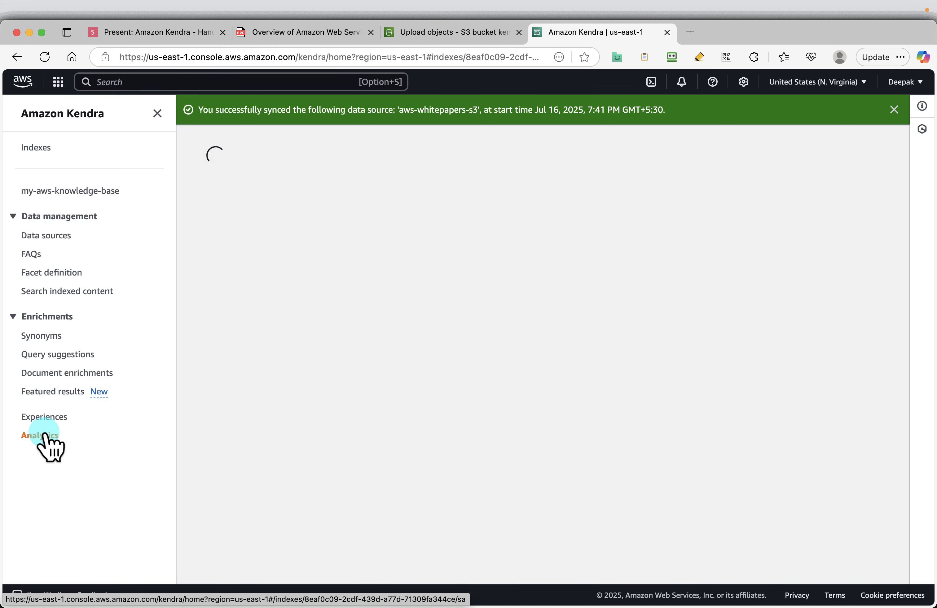
pyautogui.scroll(-6, 679, 478)
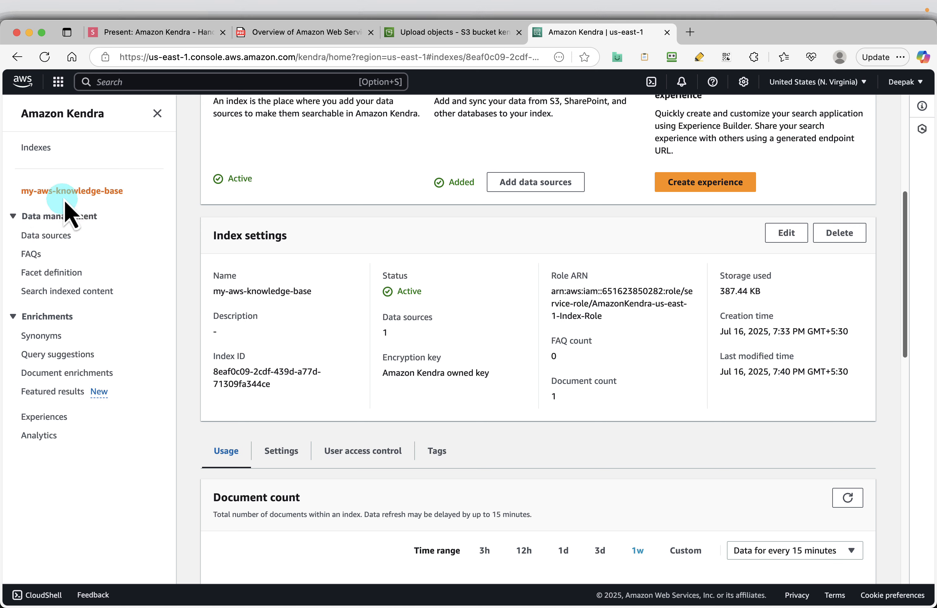
pyautogui.click(36, 149)
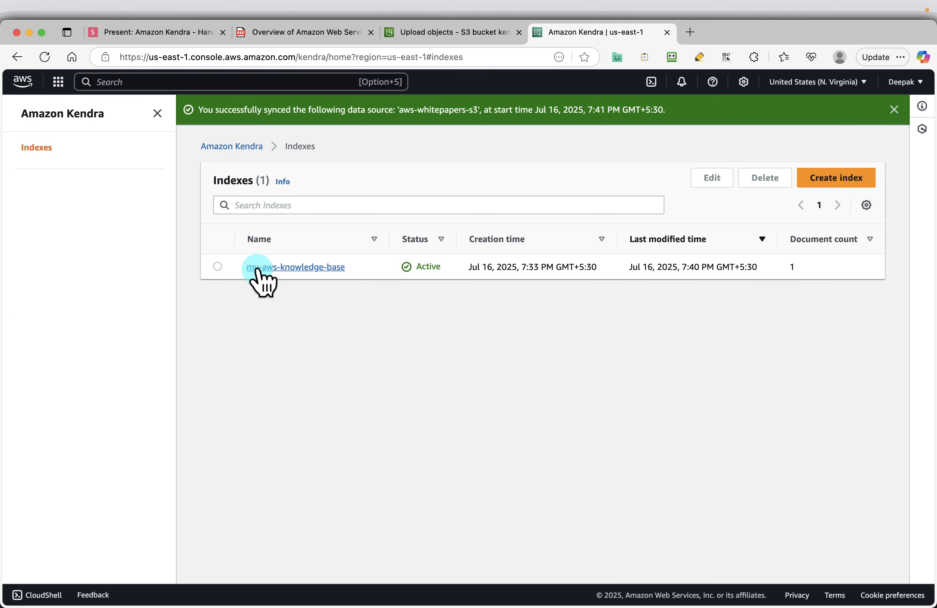
pyautogui.click(301, 268)
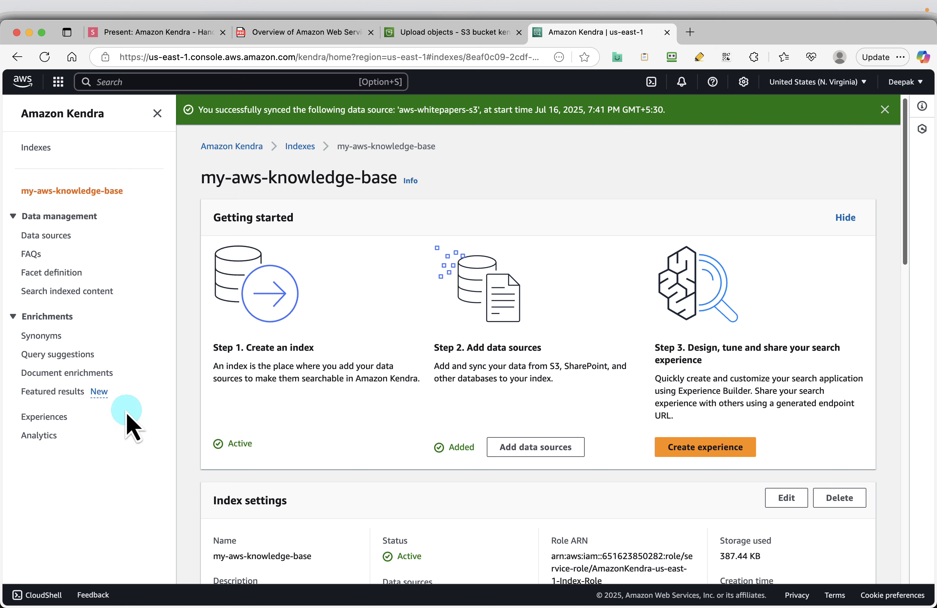
pyautogui.click(65, 293)
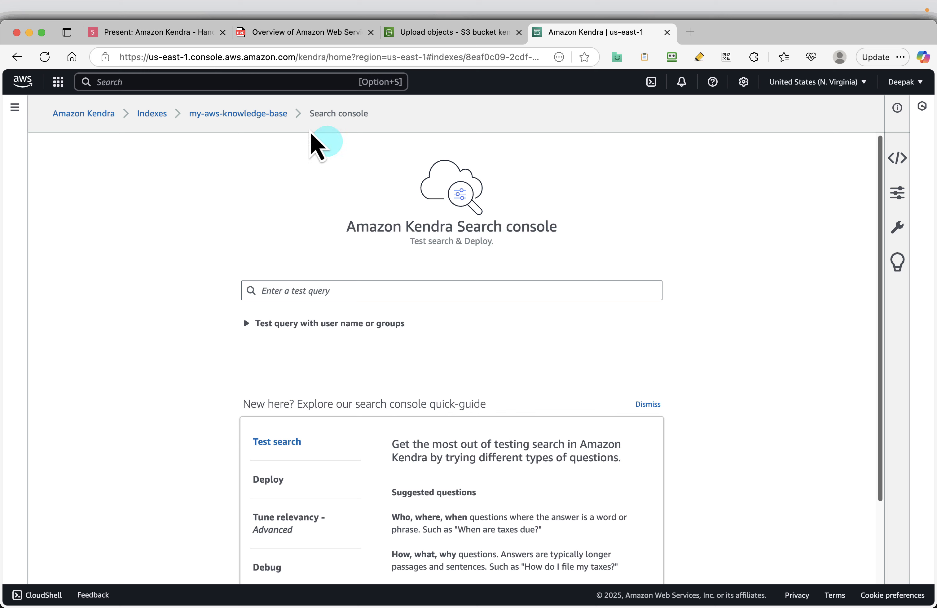
# - Copy the sample question from the next lab slide and run "What is an Availability Zone?" as a test query in the Kendra search console
pyautogui.click(164, 33)
pyautogui.click(496, 318)
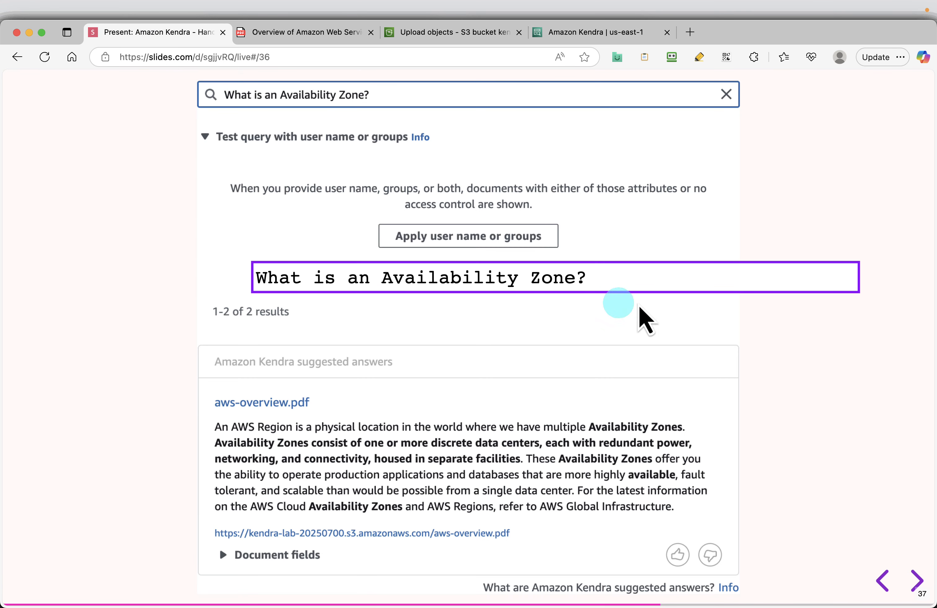
pyautogui.moveTo(847, 293)
pyautogui.click(845, 272)
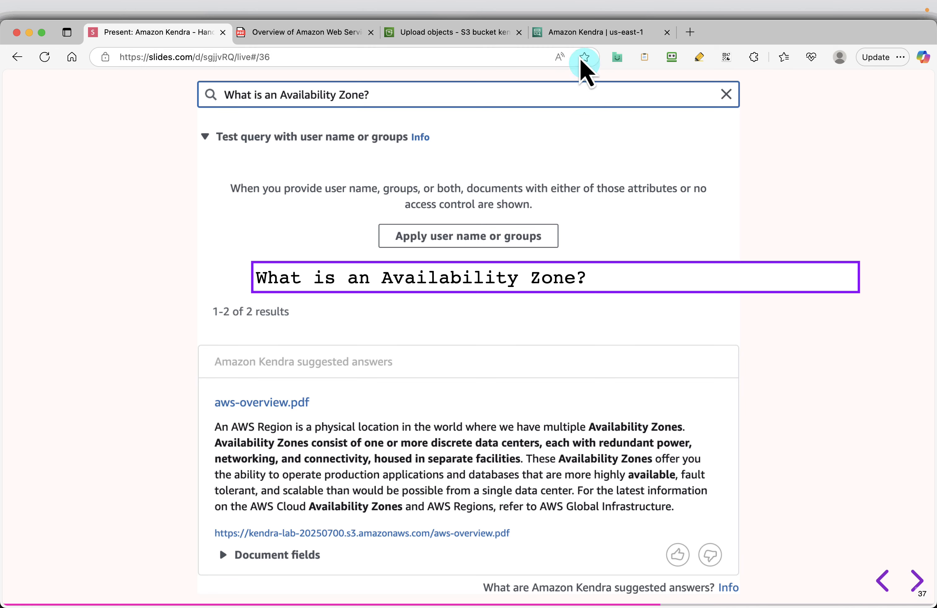
pyautogui.click(582, 34)
pyautogui.click(425, 292)
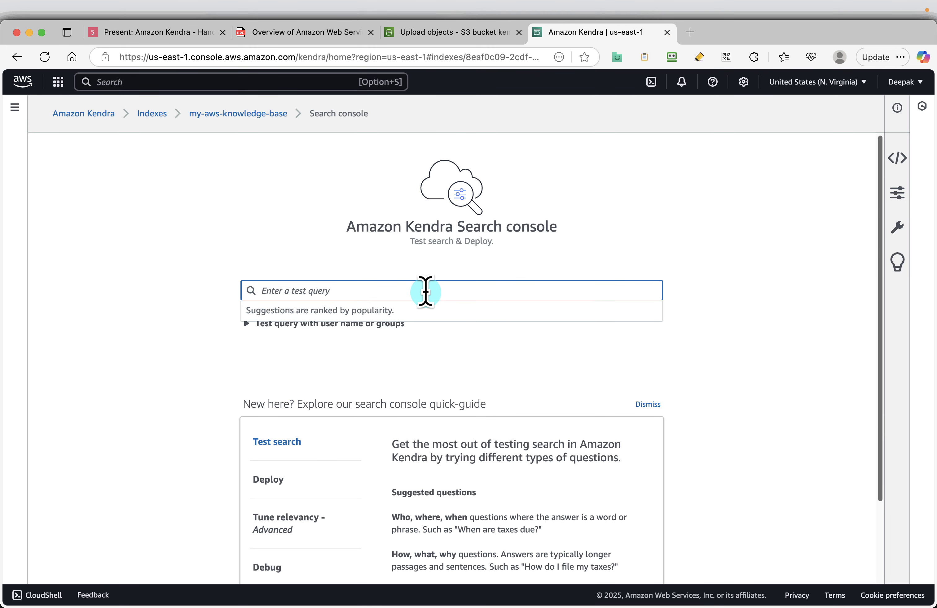
pyautogui.press('super+v')
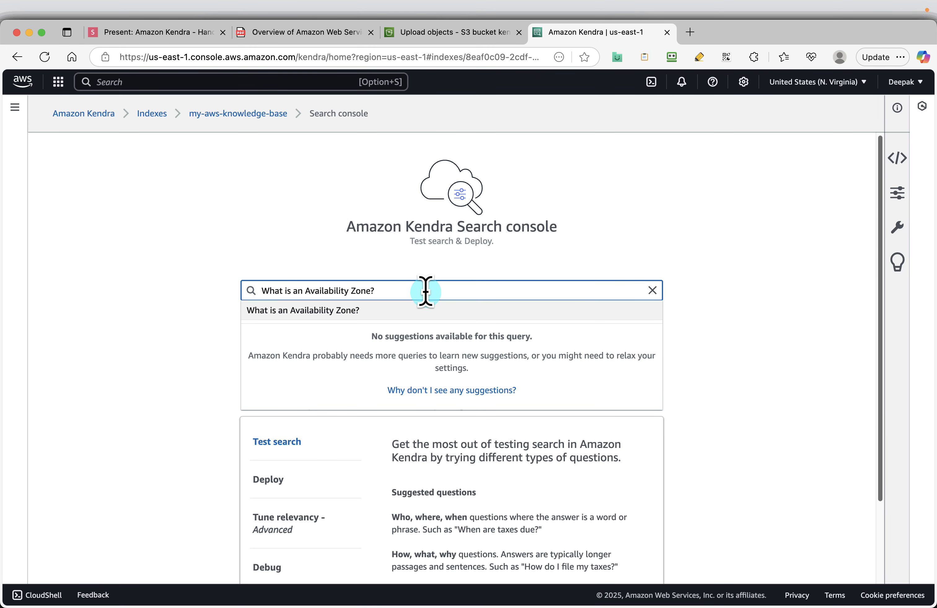
pyautogui.press('Return')
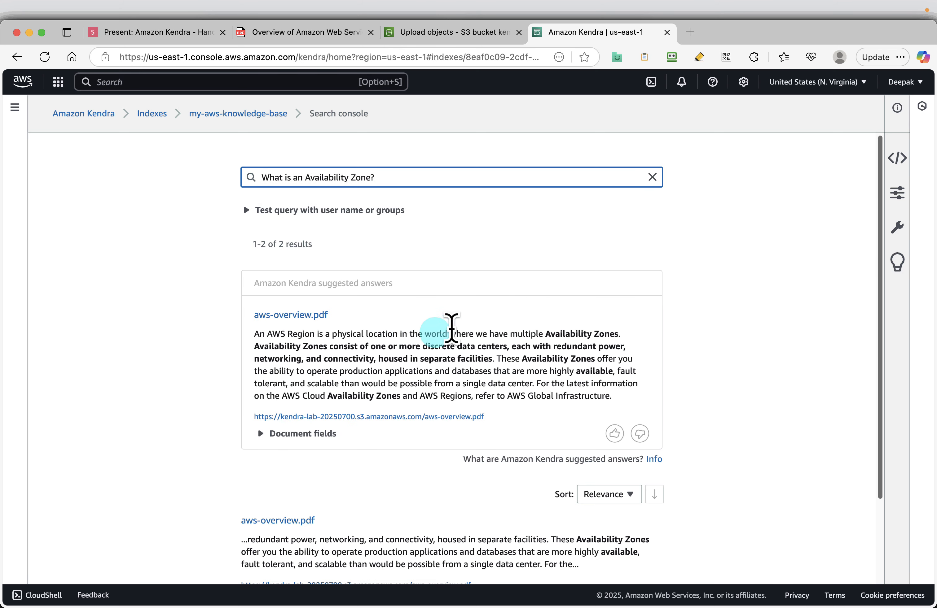
# - Expand the document fields of the suggested answer and review the source details and remaining results for the Availability Zone query
pyautogui.scroll(-1, 540, 390)
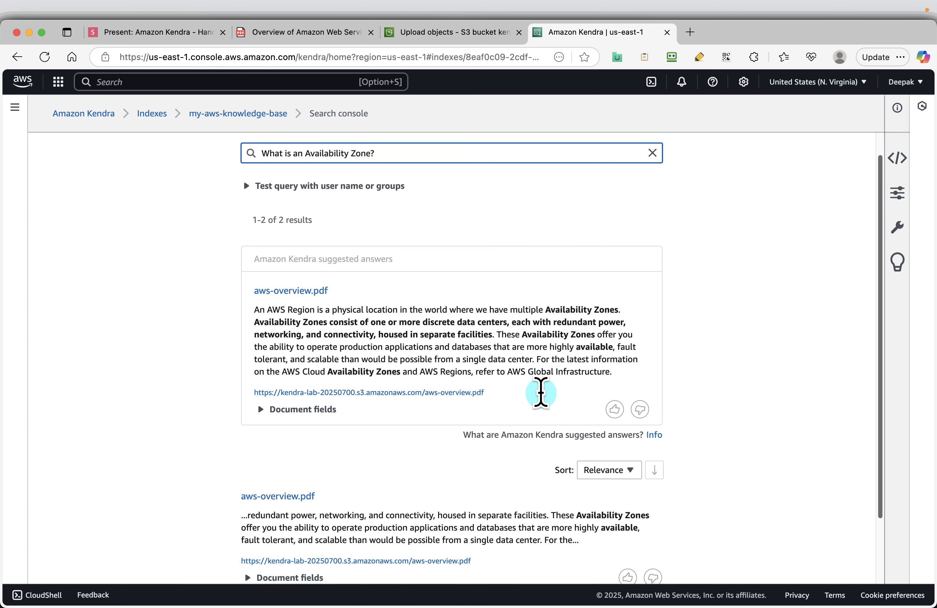
pyautogui.click(268, 410)
pyautogui.scroll(-1, 420, 391)
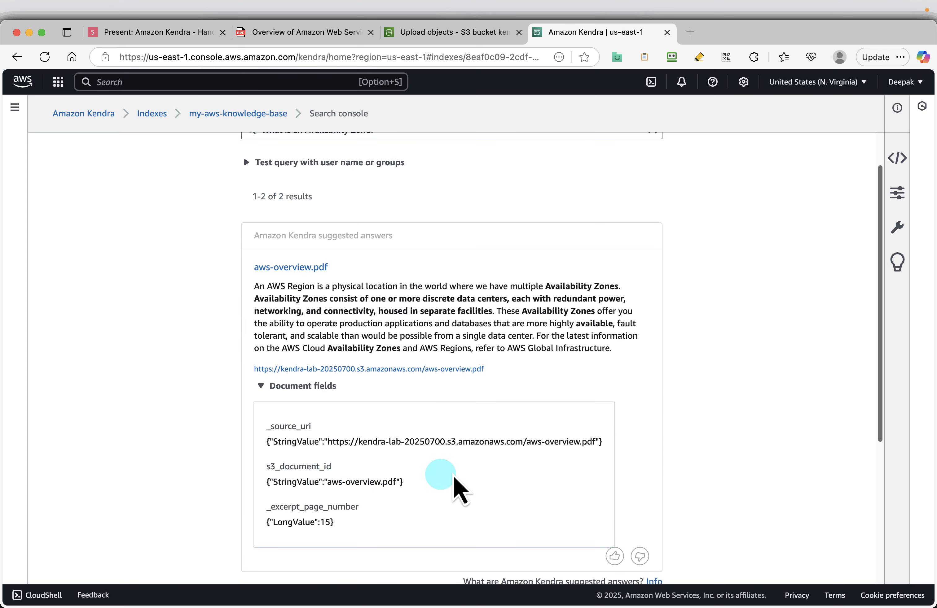
pyautogui.scroll(-2, 458, 486)
pyautogui.scroll(4, 308, 508)
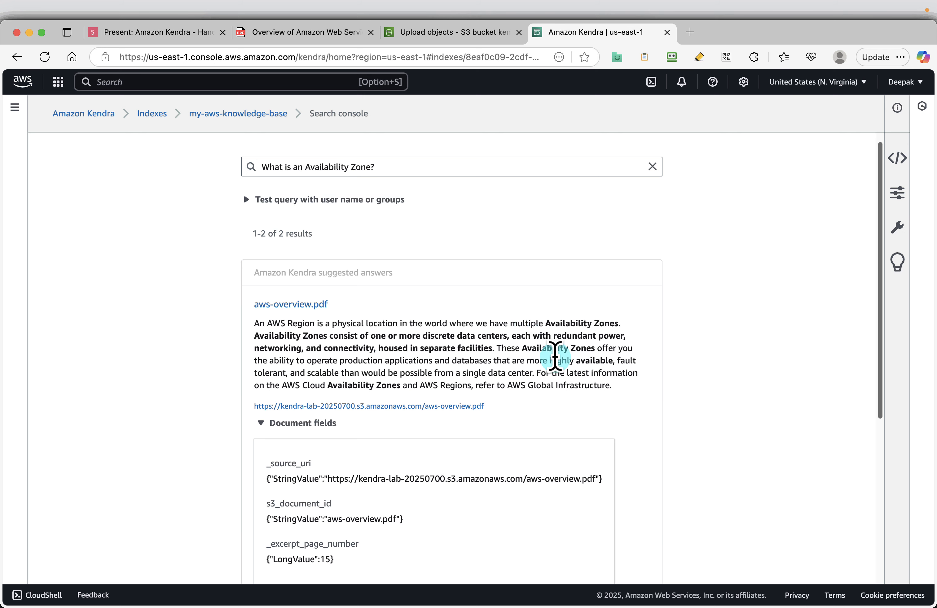
pyautogui.scroll(-1, 555, 350)
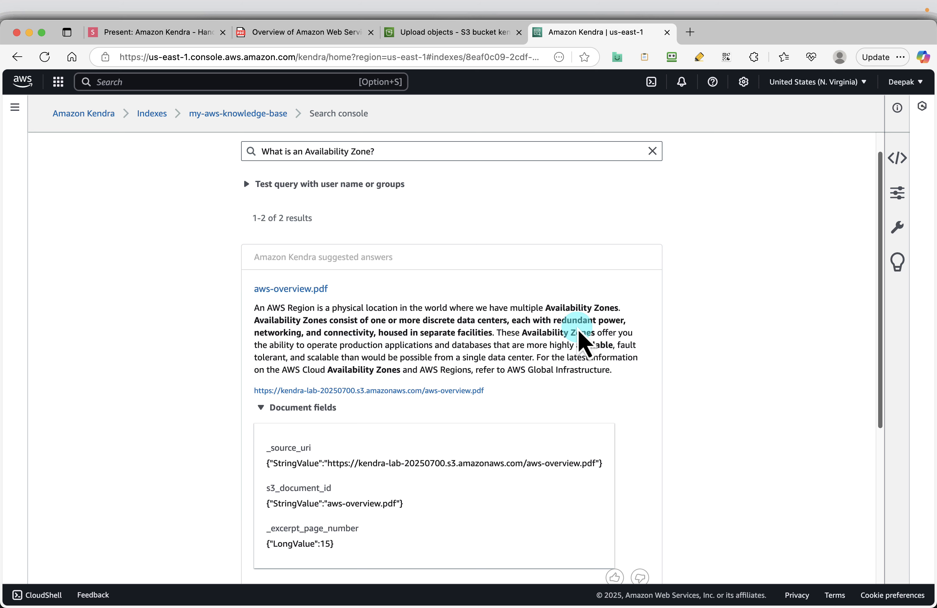
pyautogui.scroll(-3, 579, 340)
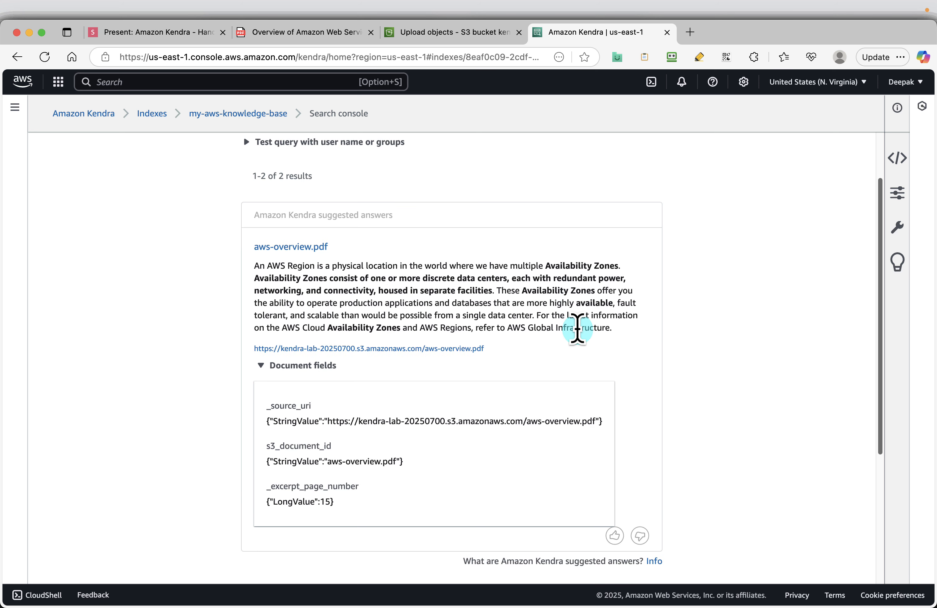
pyautogui.scroll(-7, 577, 329)
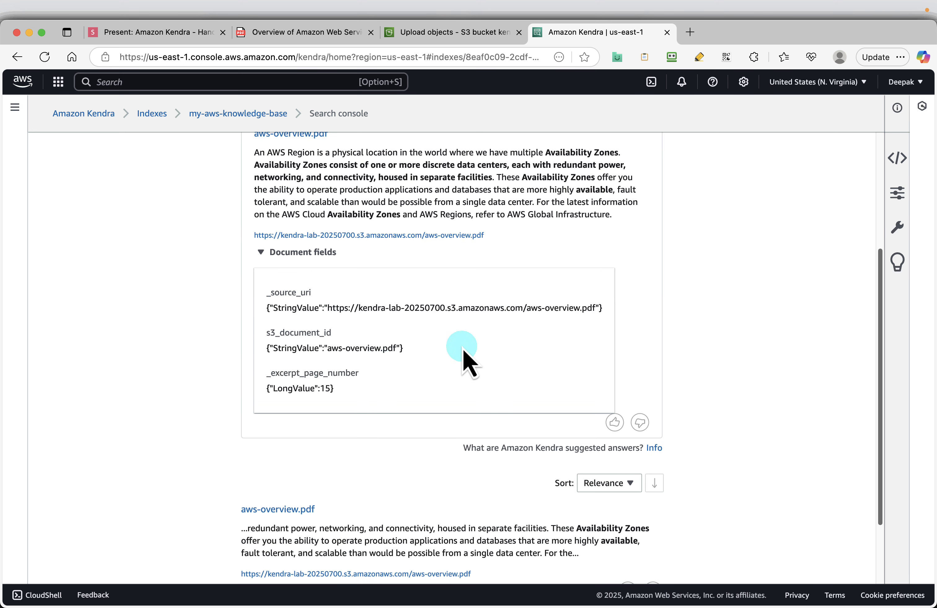
pyautogui.scroll(-5, 464, 351)
# - Replace the test query with "What is Amazon Kendra?" and run it
pyautogui.scroll(15, 465, 347)
pyautogui.click(652, 177)
pyautogui.write('What is Amazon Kendra?')
pyautogui.press('Return')
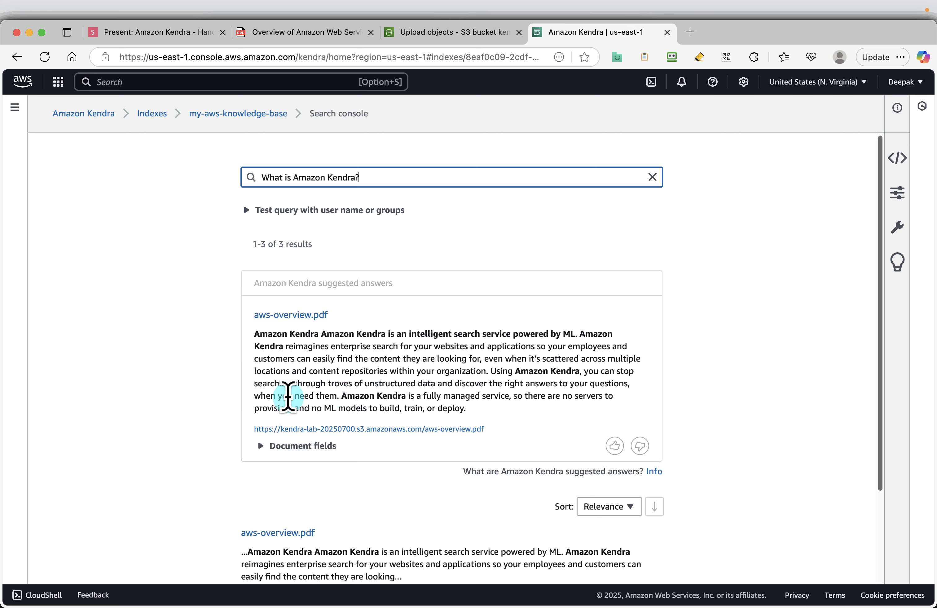
# - Run the test query "How many AWS services are available?" and highlight the service count in the suggested answer
pyautogui.click(652, 176)
pyautogui.write('How many AWS services are available?')
pyautogui.press('Return')
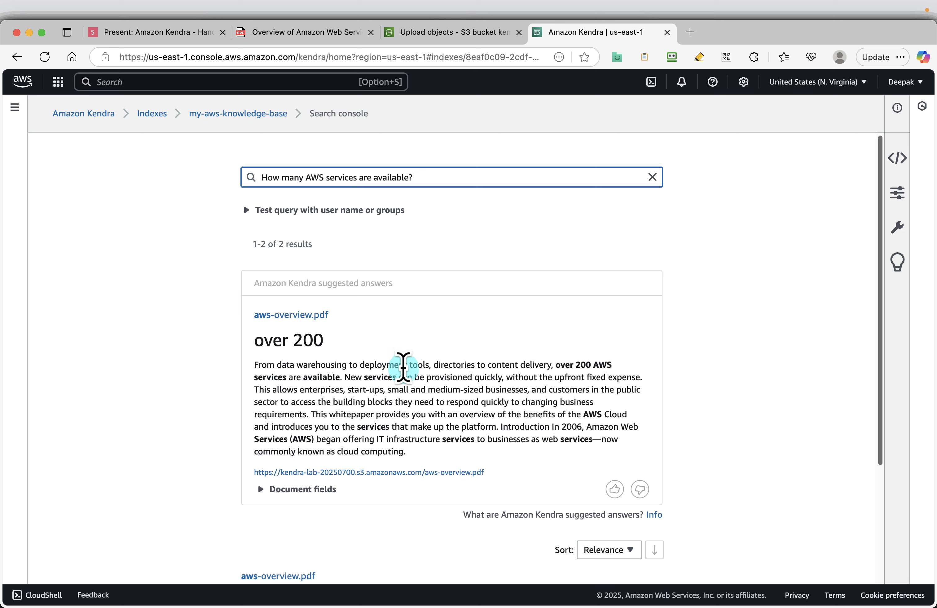
pyautogui.moveTo(582, 366); pyautogui.dragTo(612, 366)
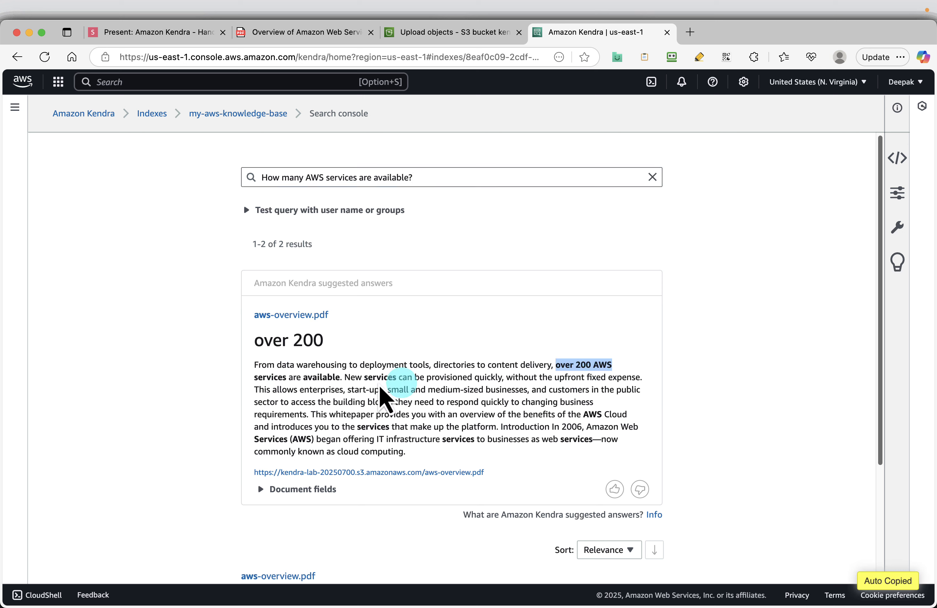
pyautogui.moveTo(257, 340); pyautogui.dragTo(334, 346)
# - Run the test query "What are the benefits of cloud computing?" and examine the document fields of the suggested answer
pyautogui.tripleClick(431, 176)
pyautogui.write('What are the benefits of cloud computing?')
pyautogui.press('Return')
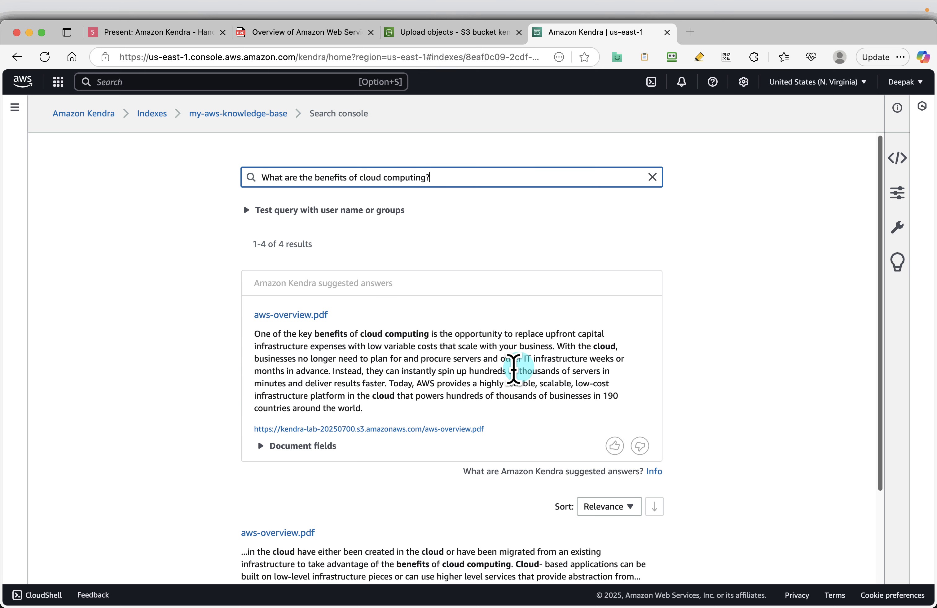
pyautogui.click(268, 448)
pyautogui.scroll(-7, 521, 397)
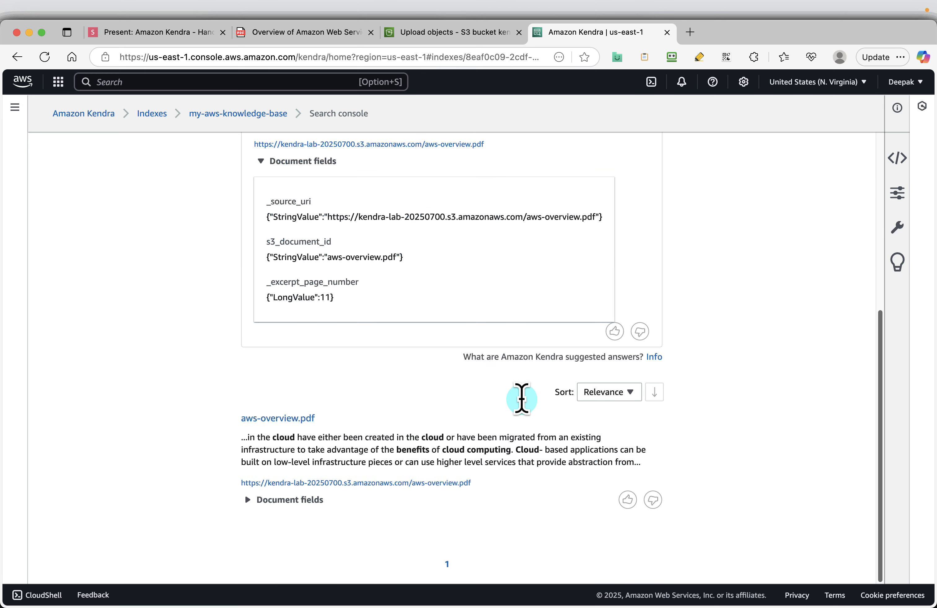
pyautogui.scroll(2, 522, 399)
pyautogui.scroll(2, 522, 399)
# - Delete the my-aws-knowledge-base index, giving "Just curious, no real use case at the moment" as the reason
pyautogui.click(152, 113)
pyautogui.click(217, 266)
pyautogui.click(766, 180)
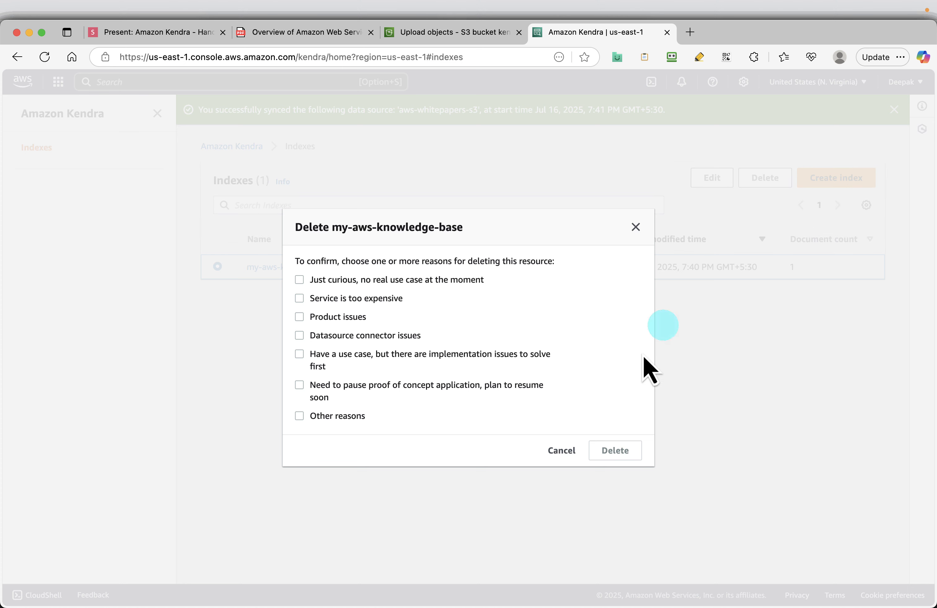
pyautogui.click(313, 280)
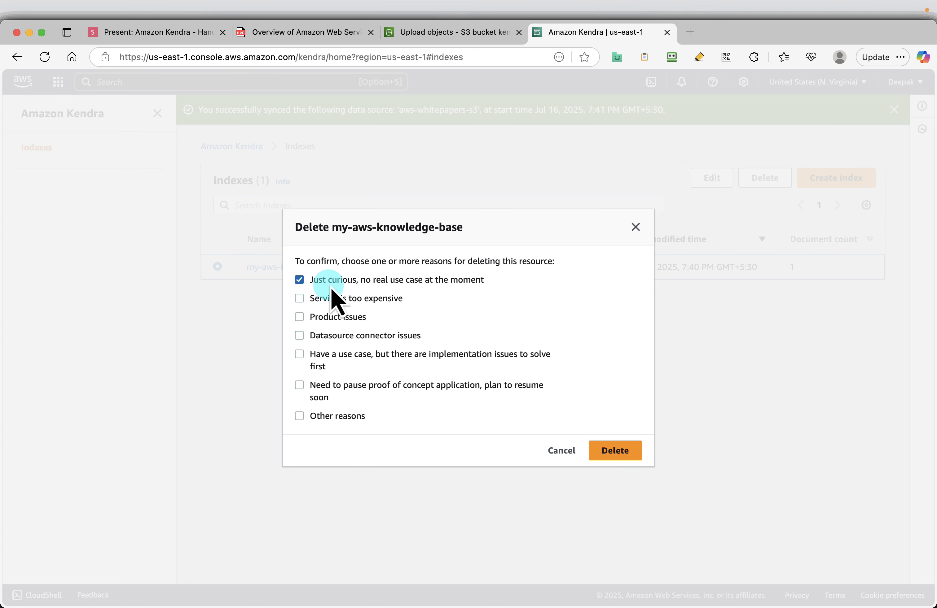
pyautogui.click(615, 451)
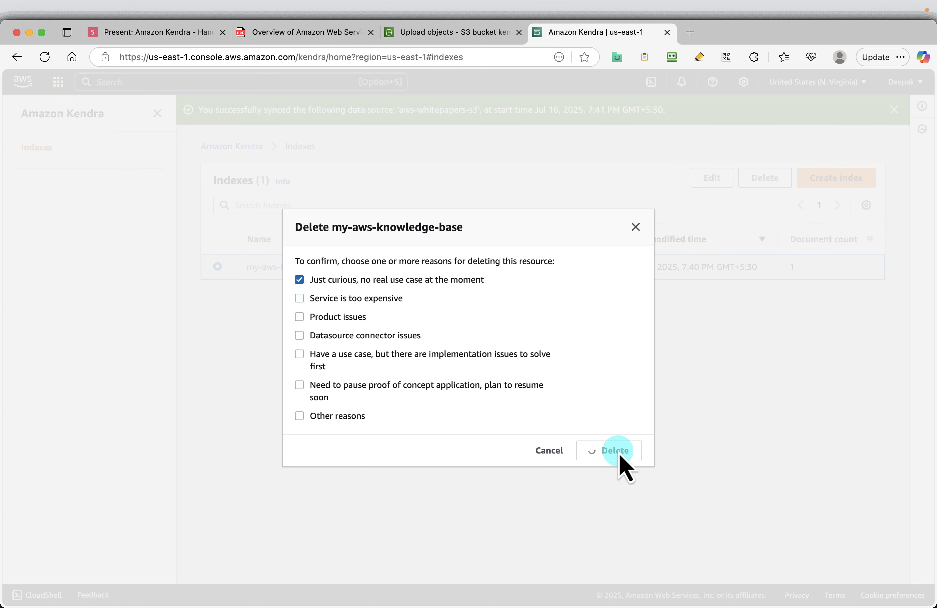